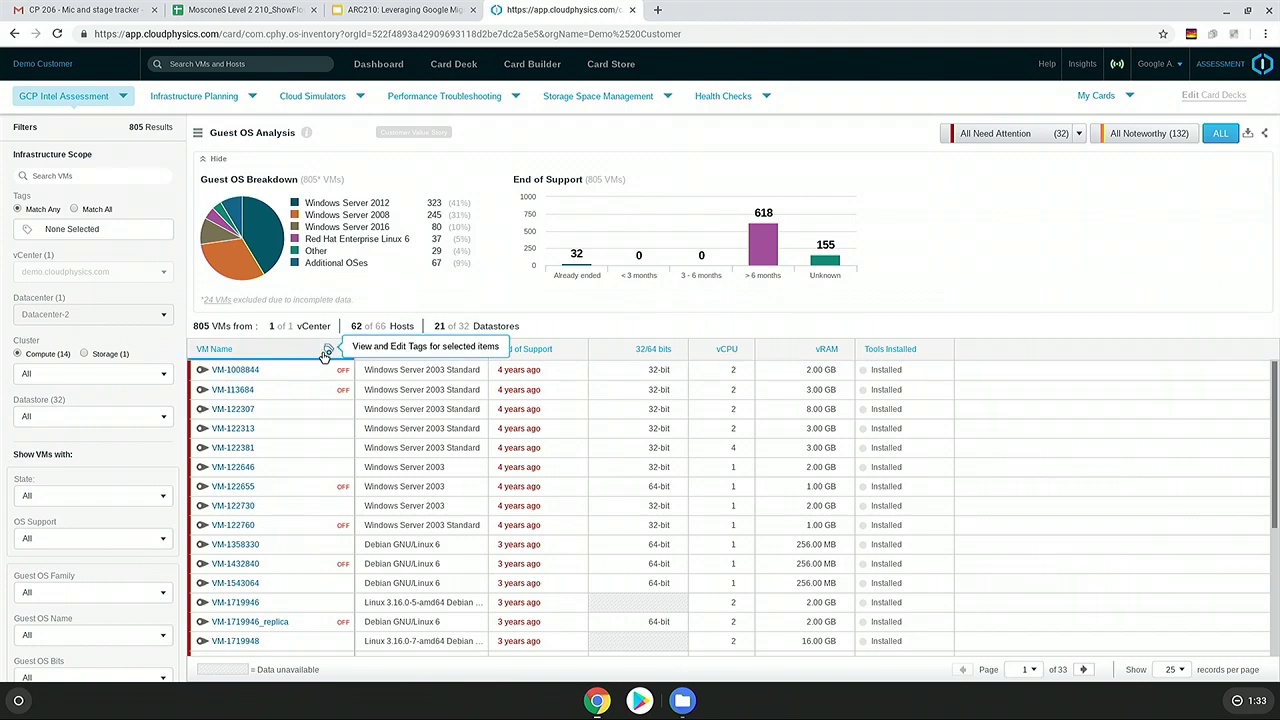
Check the tags on the VM list, then return to the GCP Intel Assessment card deck
click(327, 350)
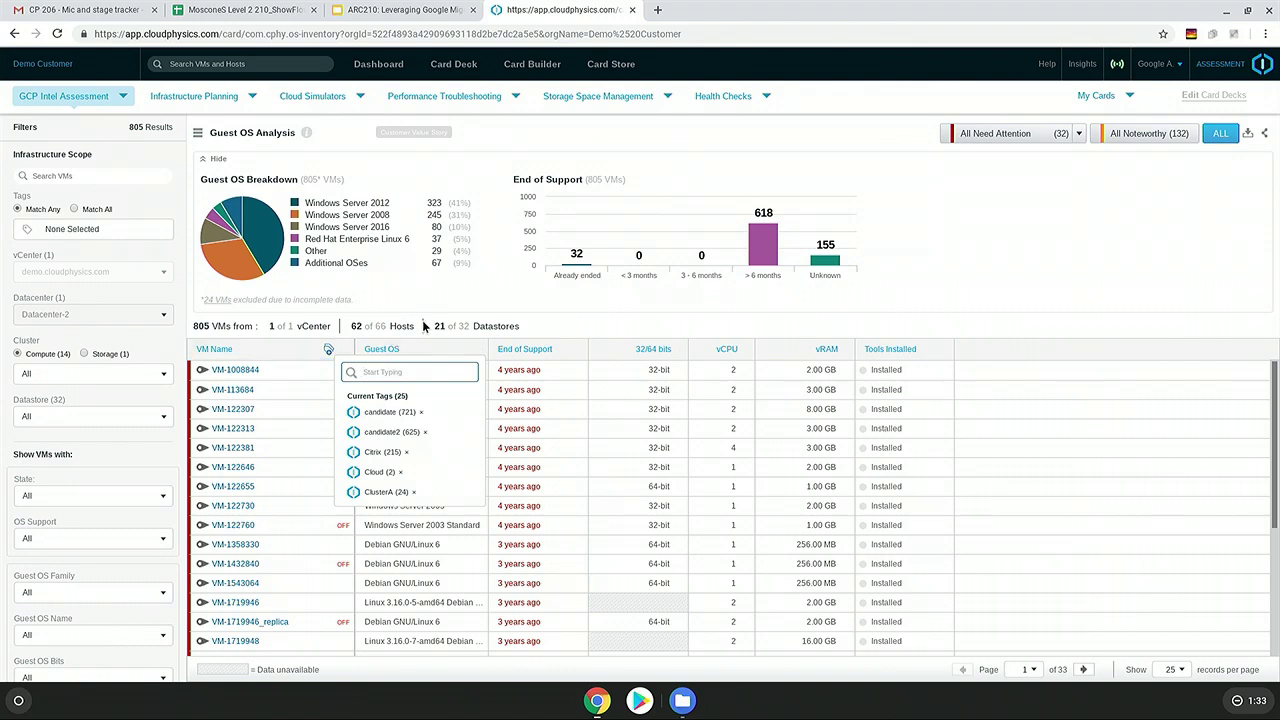
click(373, 170)
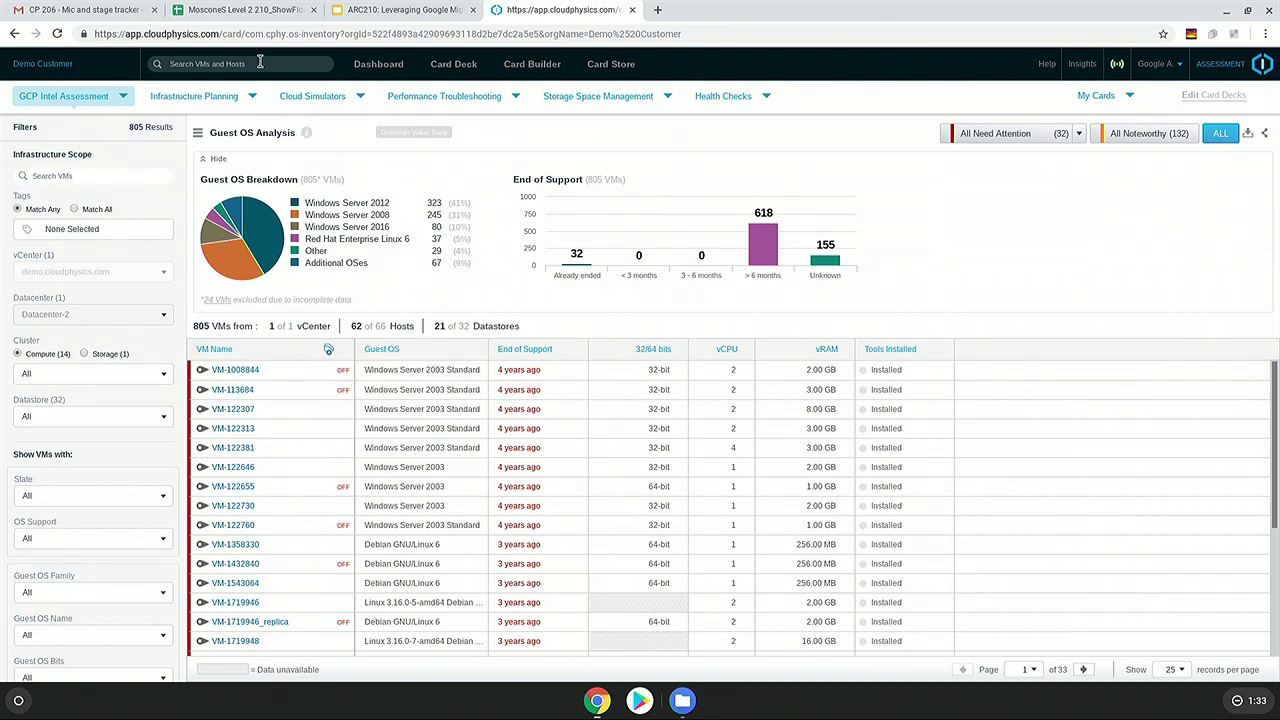
click(14, 35)
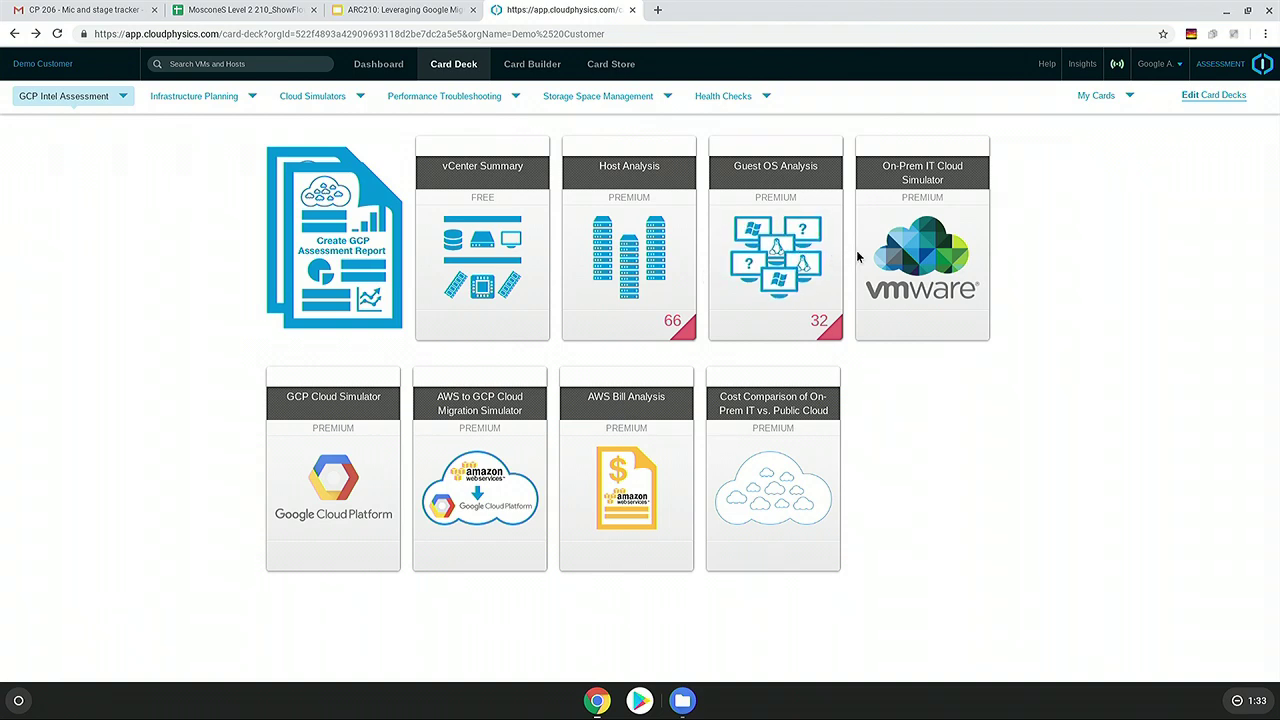
Open the On-Prem IT Cloud Simulator and hide Pricing and Discounts to show the 803-VM cost table
click(888, 257)
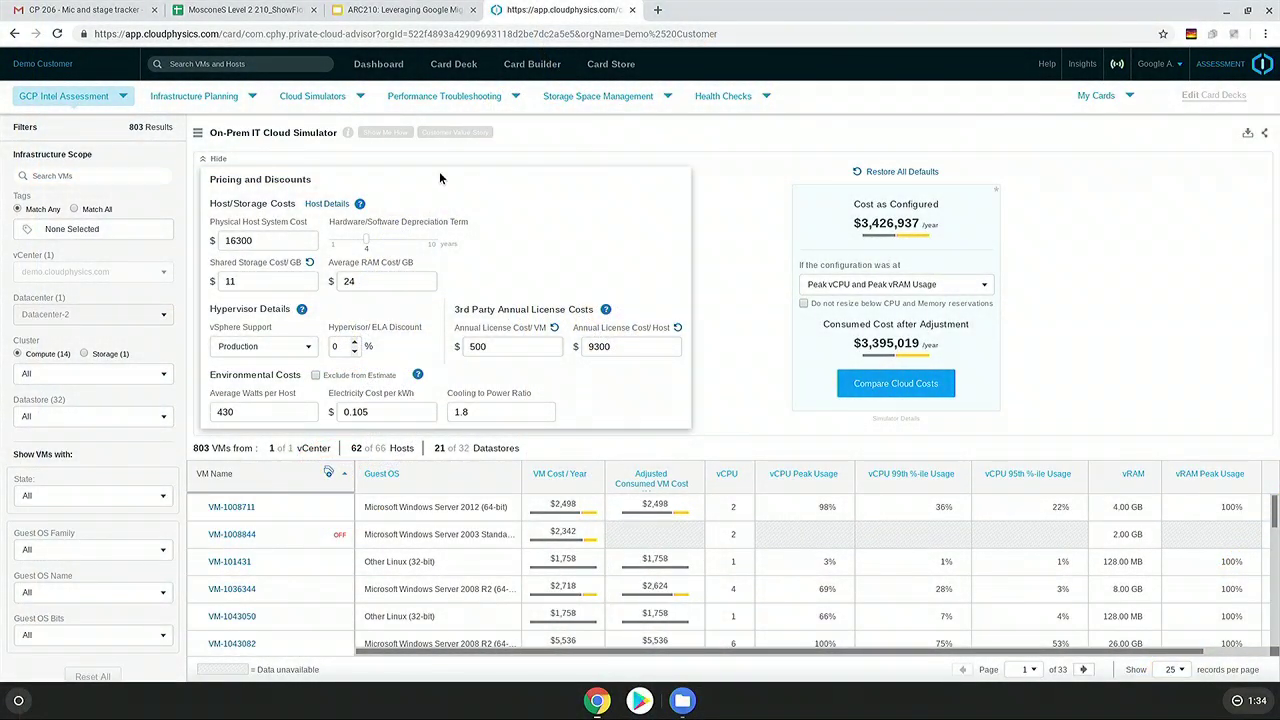
click(213, 160)
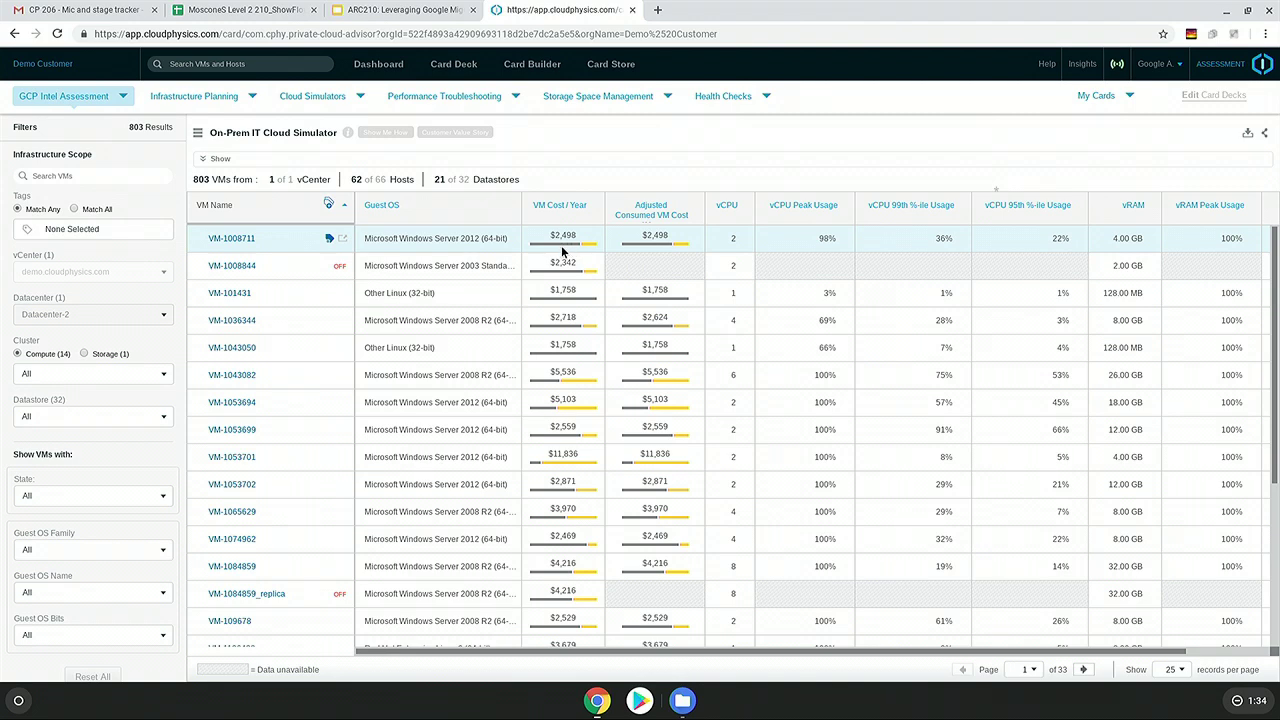
mouse_move(563, 240)
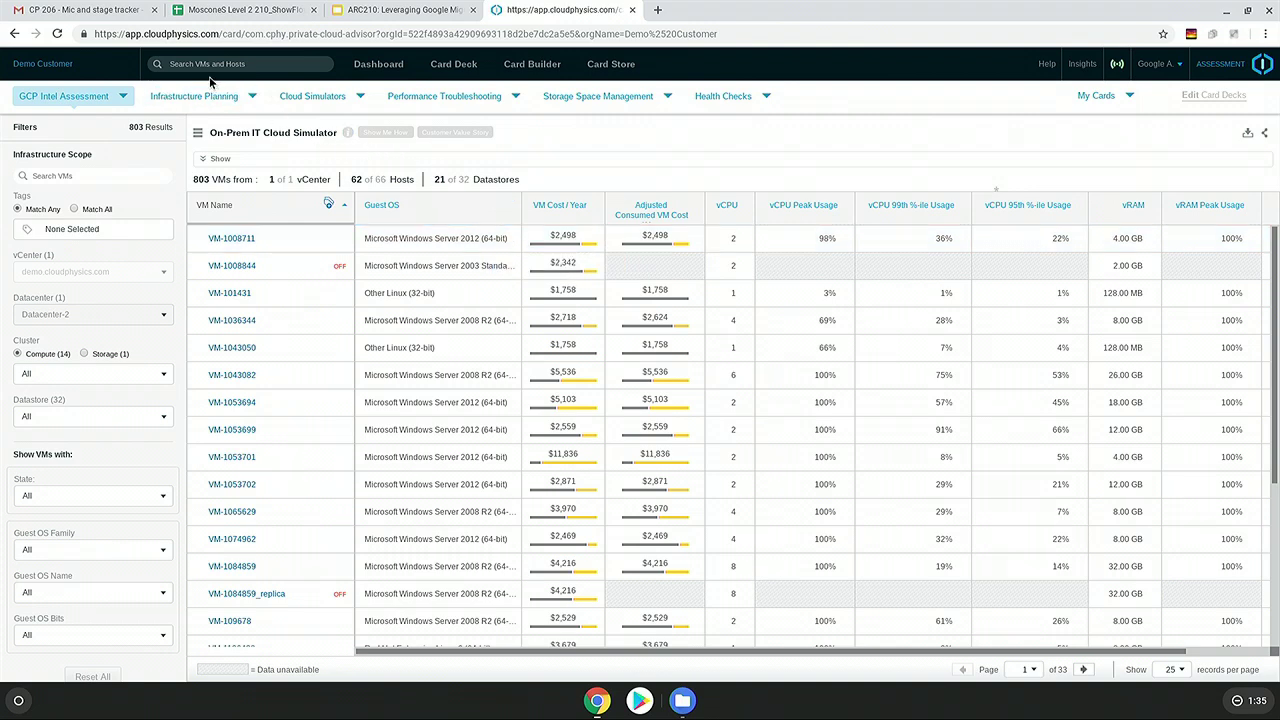
From the GCP Intel Assessment deck, open the GCP Cloud Simulator estimating $1,360,096 per year for 798 VMs
click(99, 96)
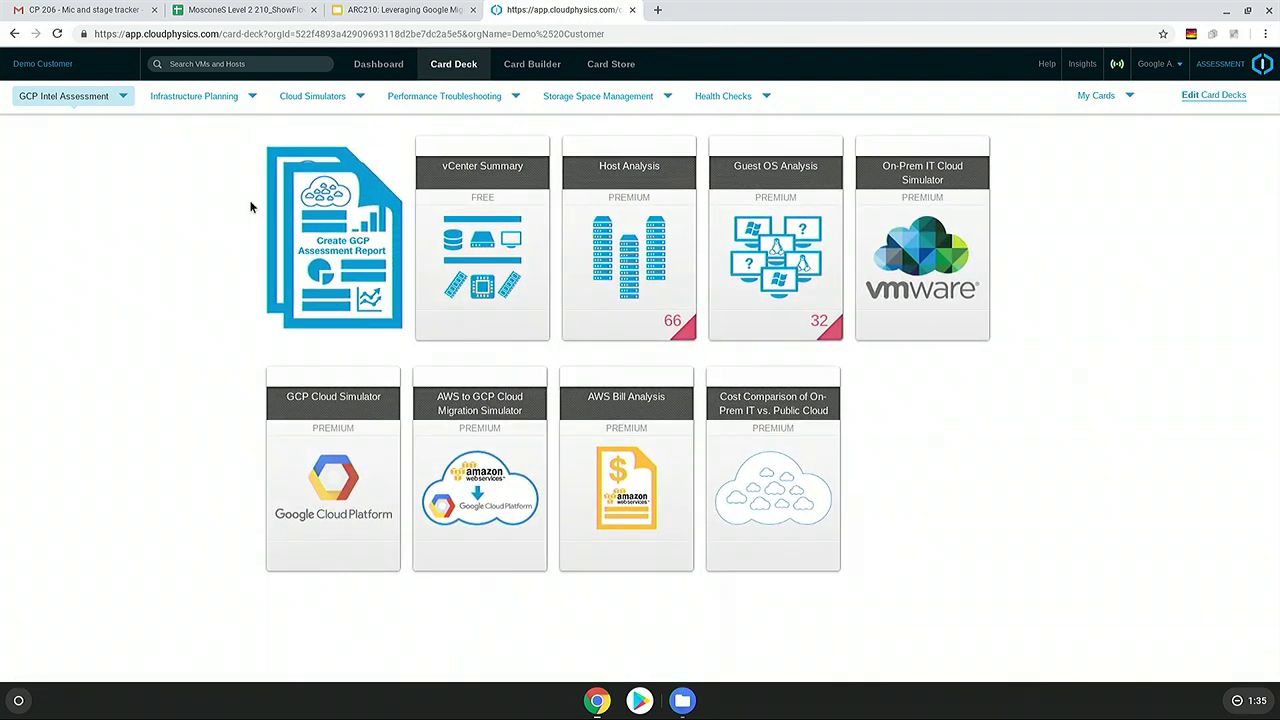
click(335, 502)
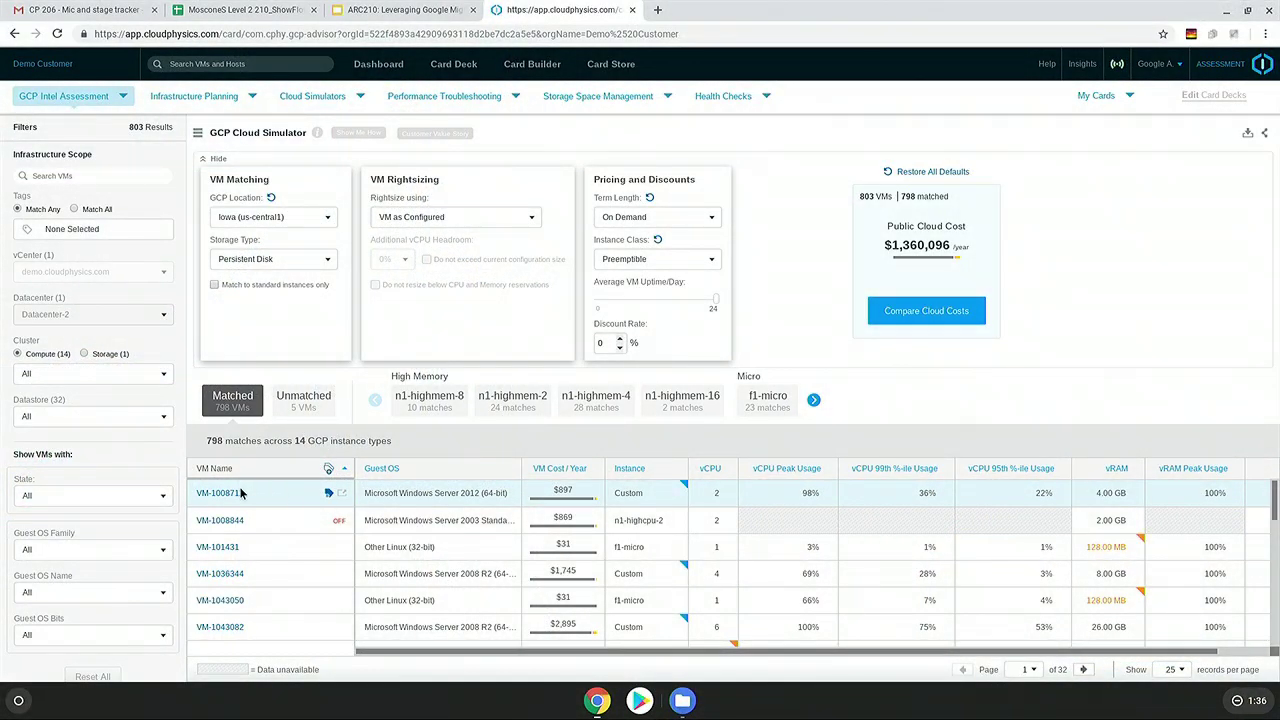
Open VM-1008711's details, expand its full configuration, and widen the CPU chart to about 11.5 hours
click(224, 494)
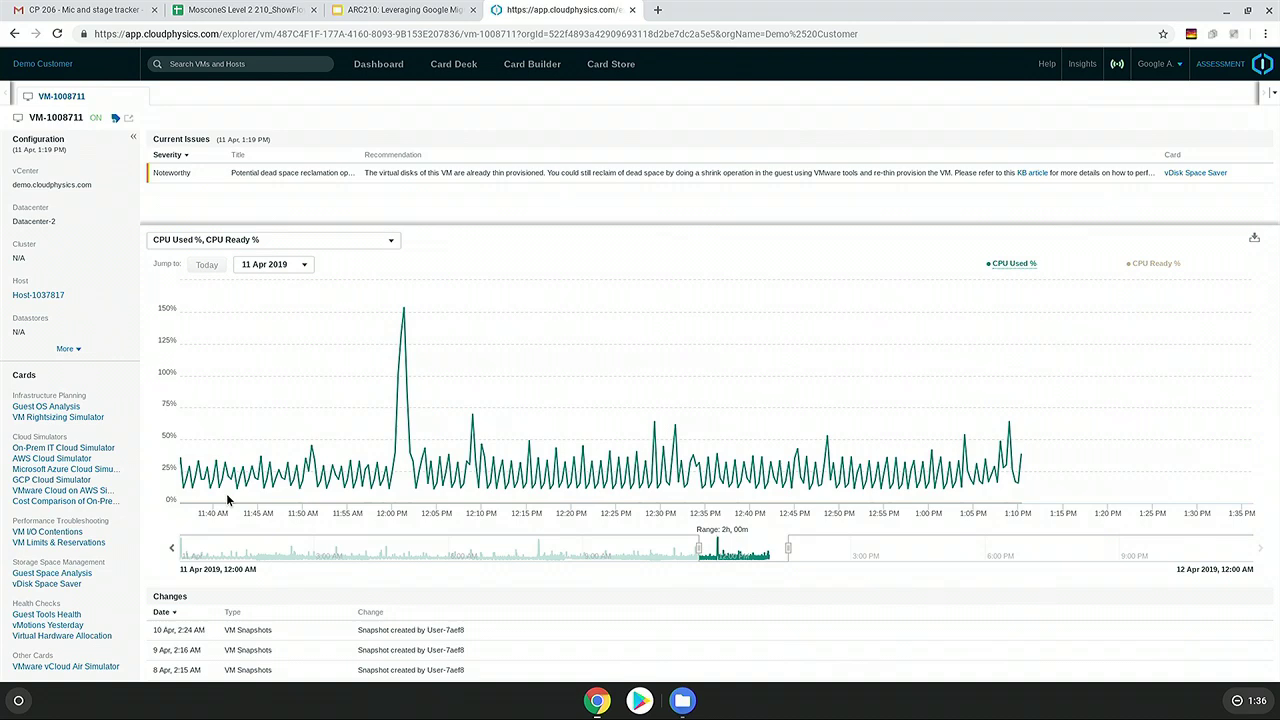
click(75, 351)
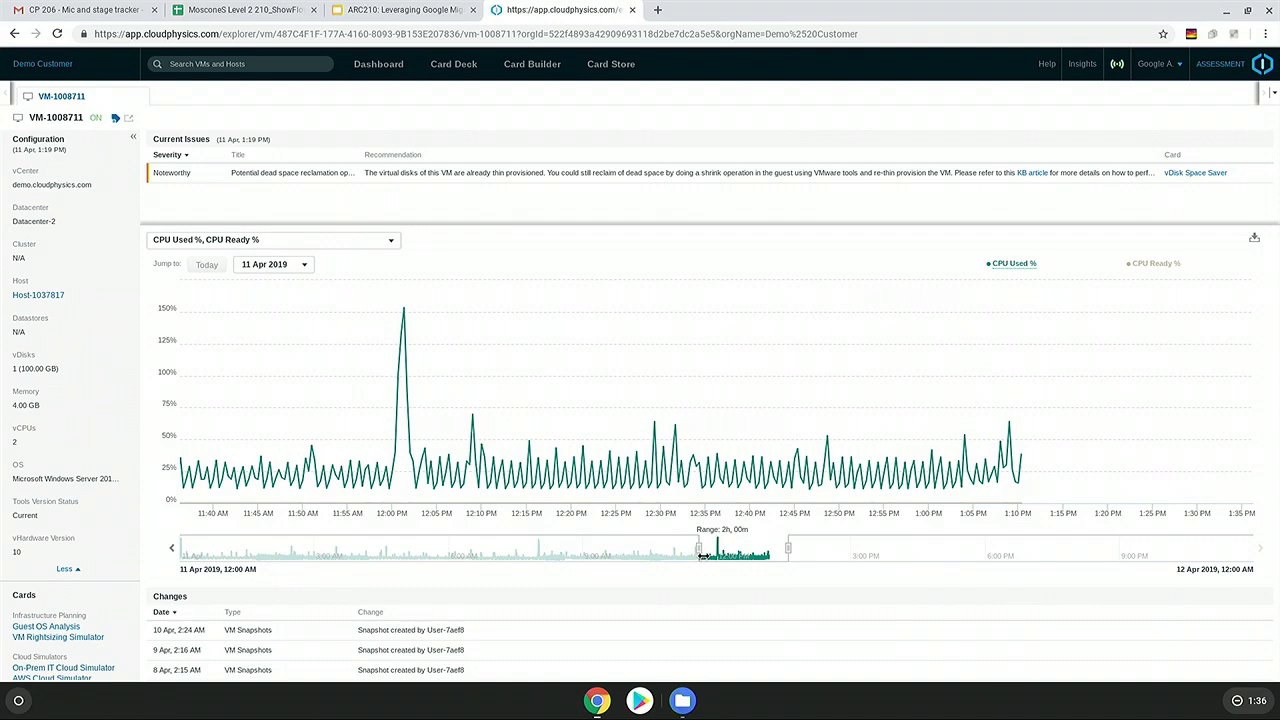
drag(703, 556, 271, 552)
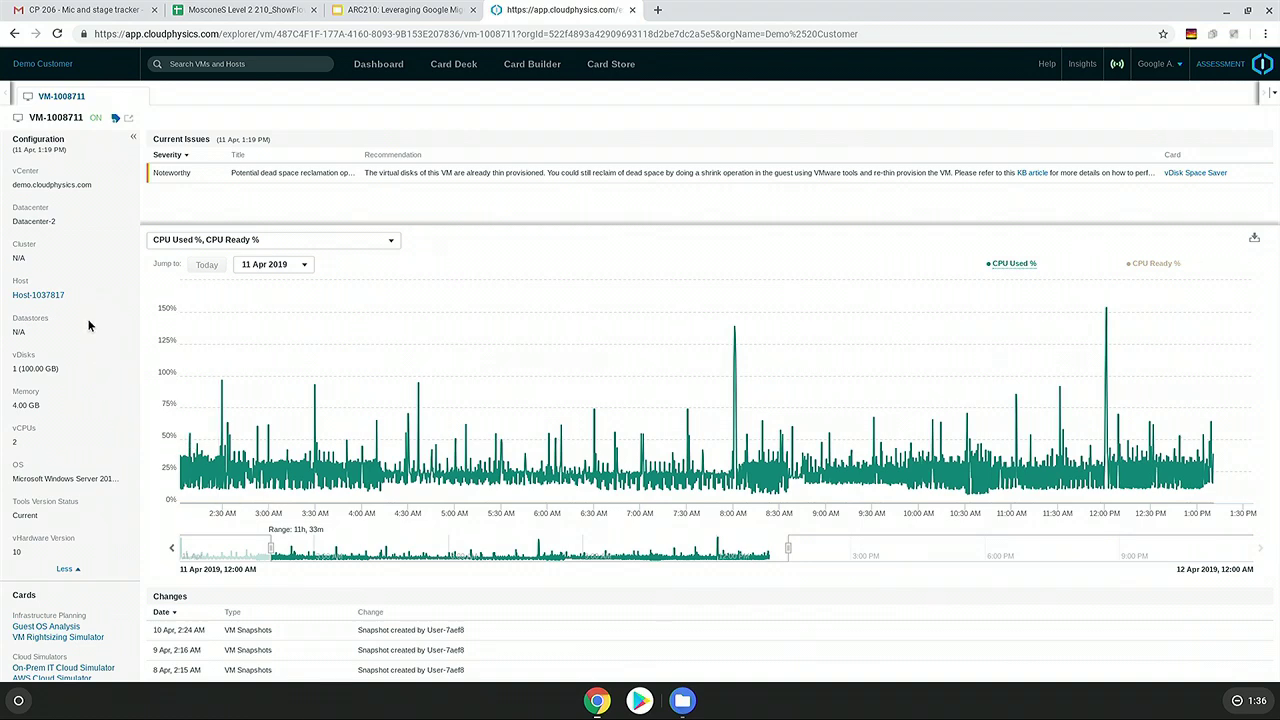
Go back to the card deck and open the AWS to GCP Cloud Migration Simulator for 177 instances
click(14, 34)
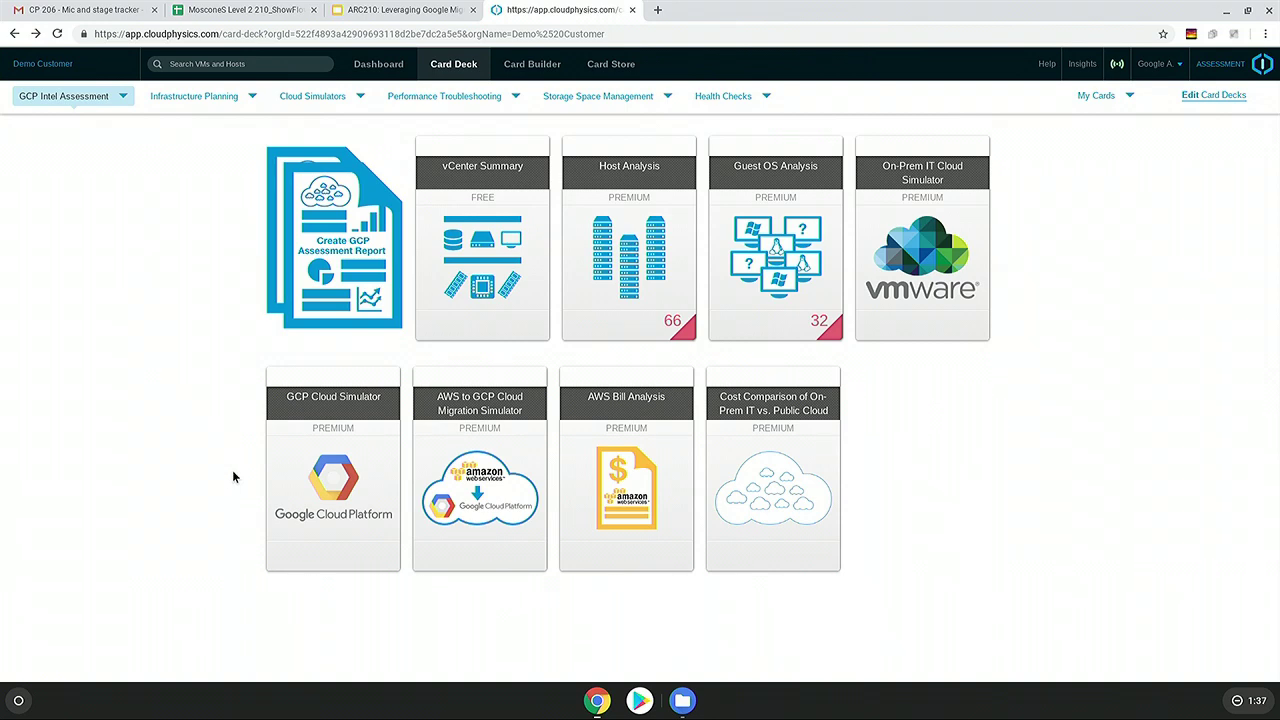
click(473, 485)
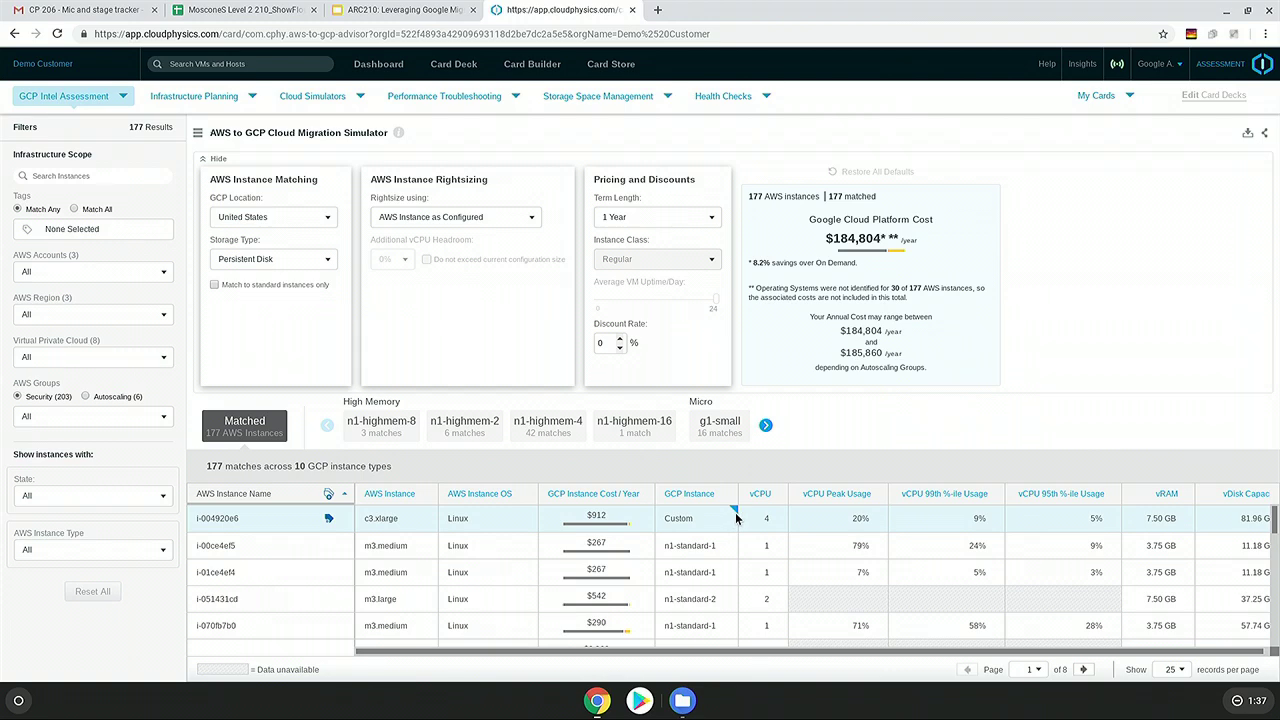
Rightsize AWS instances on 99th %-ile vCPU usage ($179,115 per year), then return to the card deck
mouse_move(736, 515)
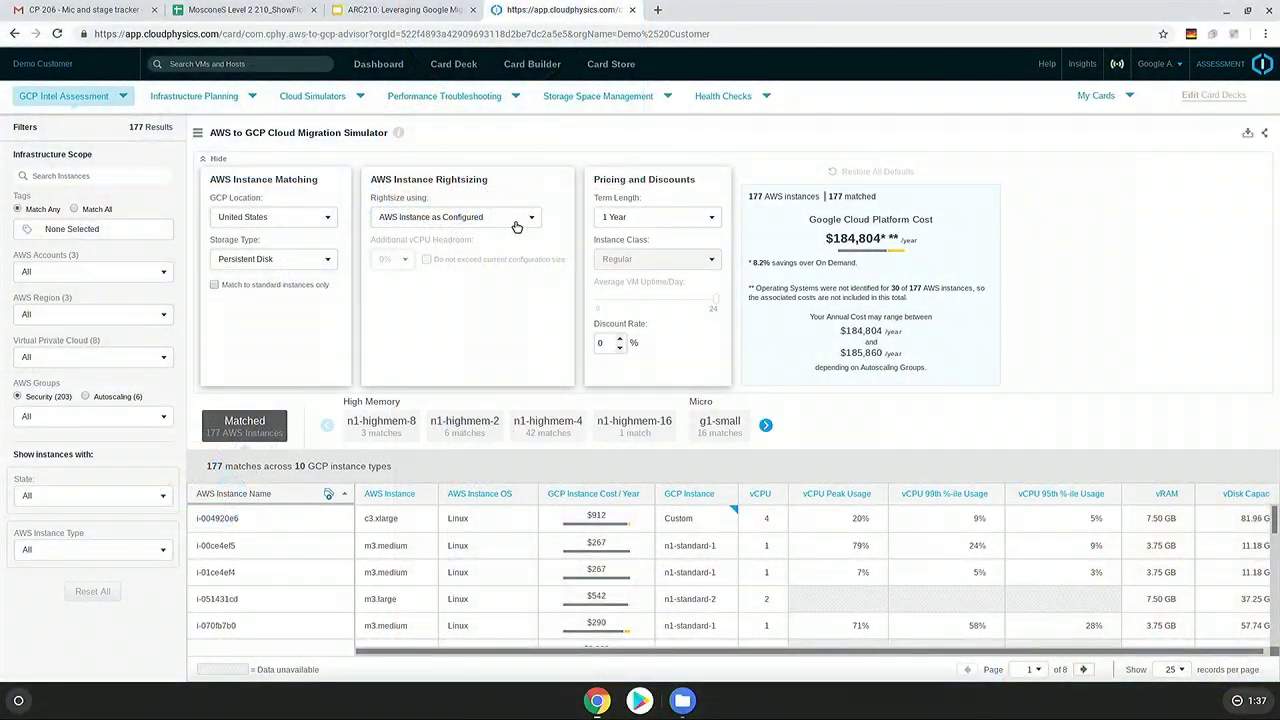
click(516, 226)
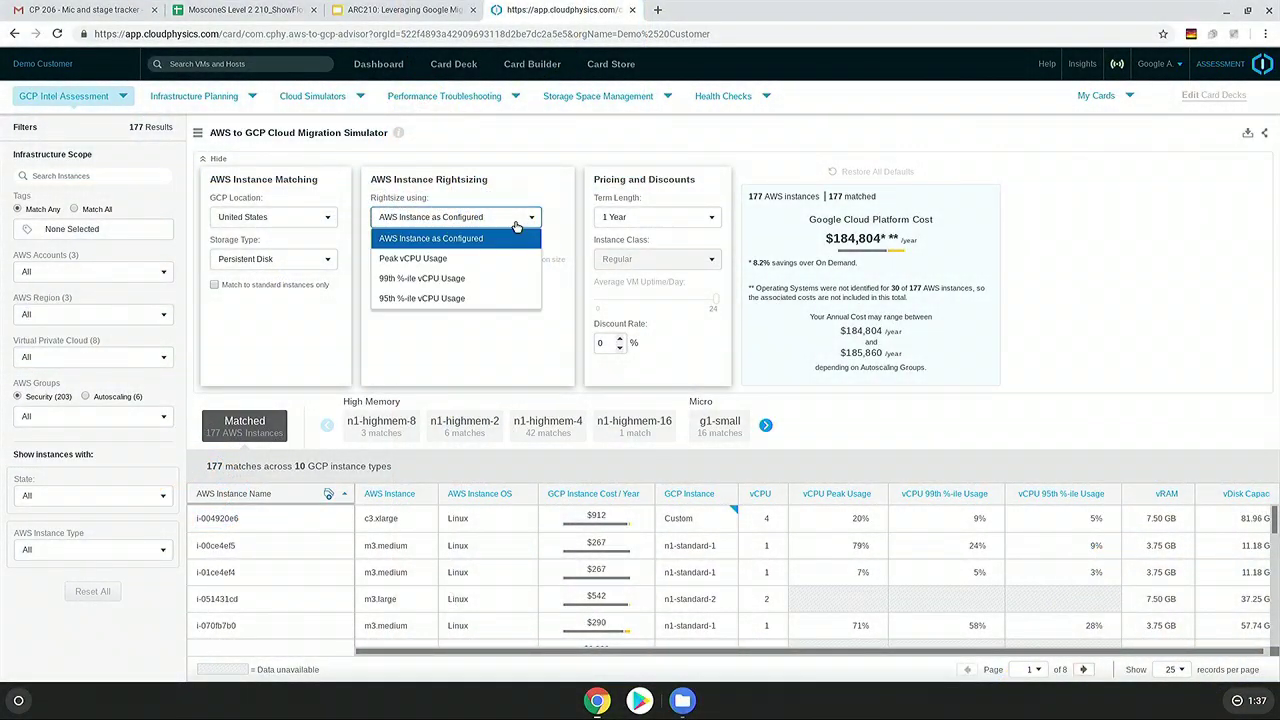
click(477, 280)
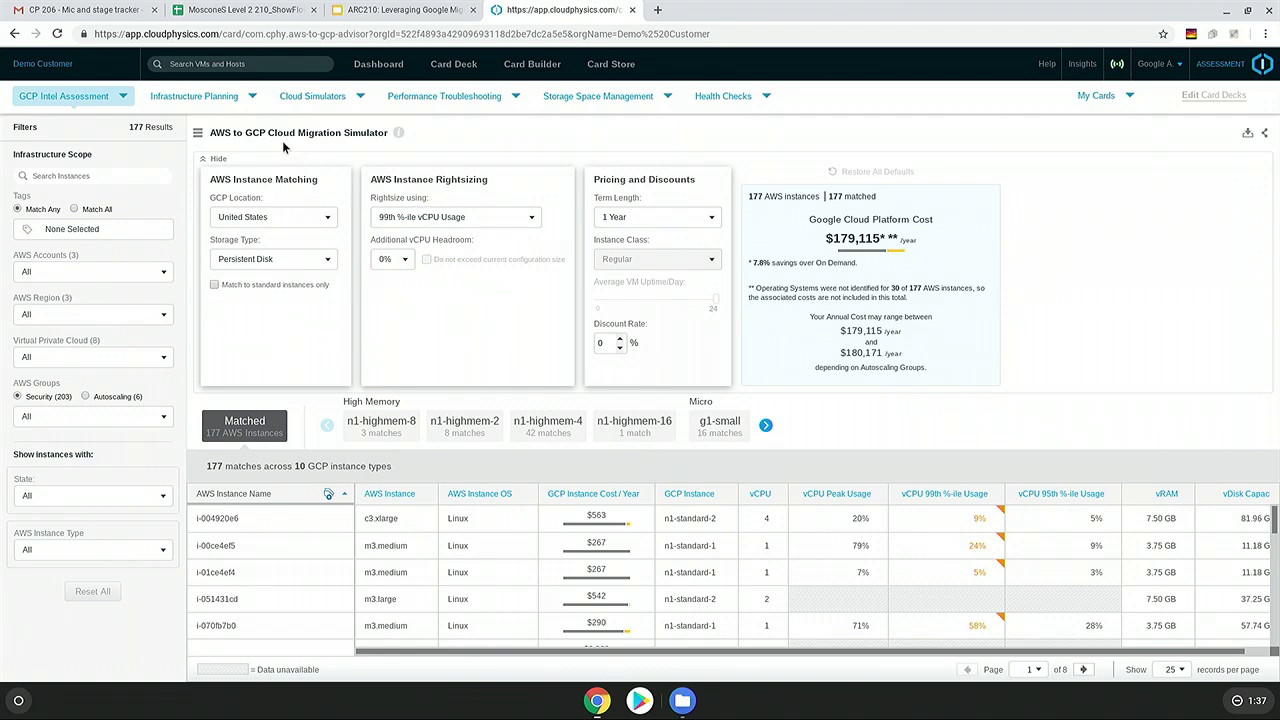
click(62, 97)
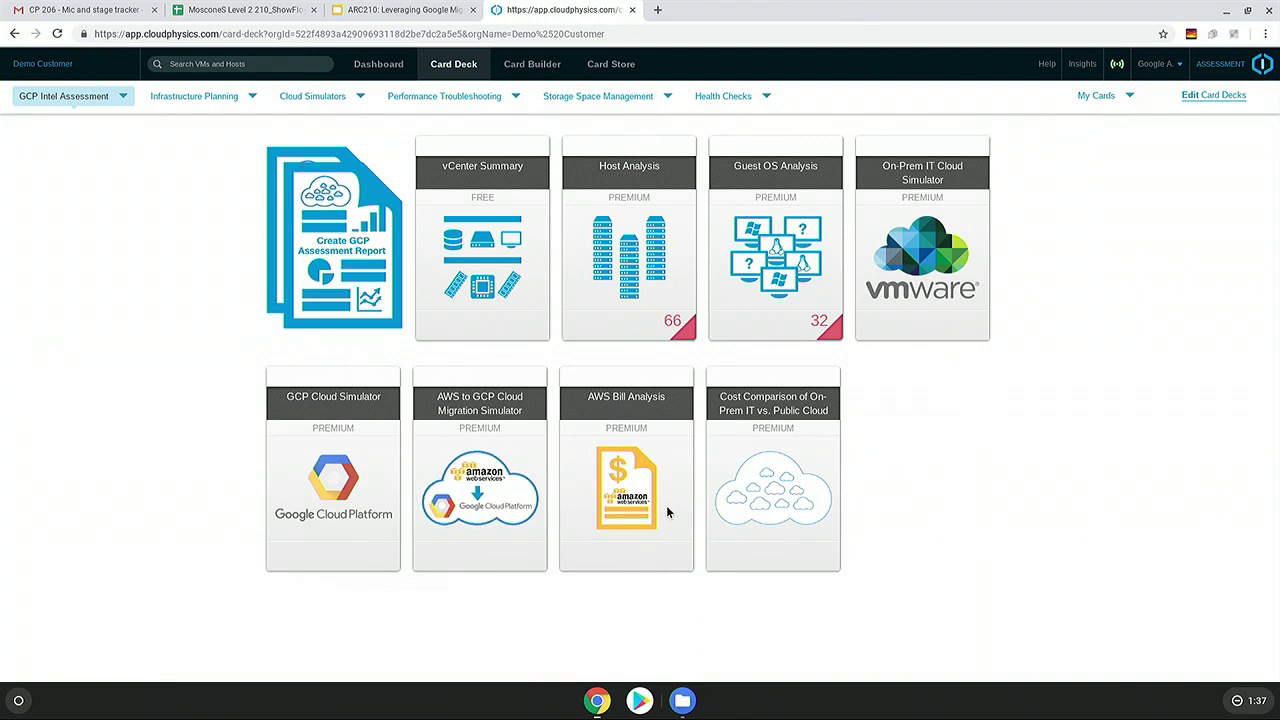
Open the Cost Comparison of On-Prem IT vs. Public Cloud card for 803 VMs
click(770, 510)
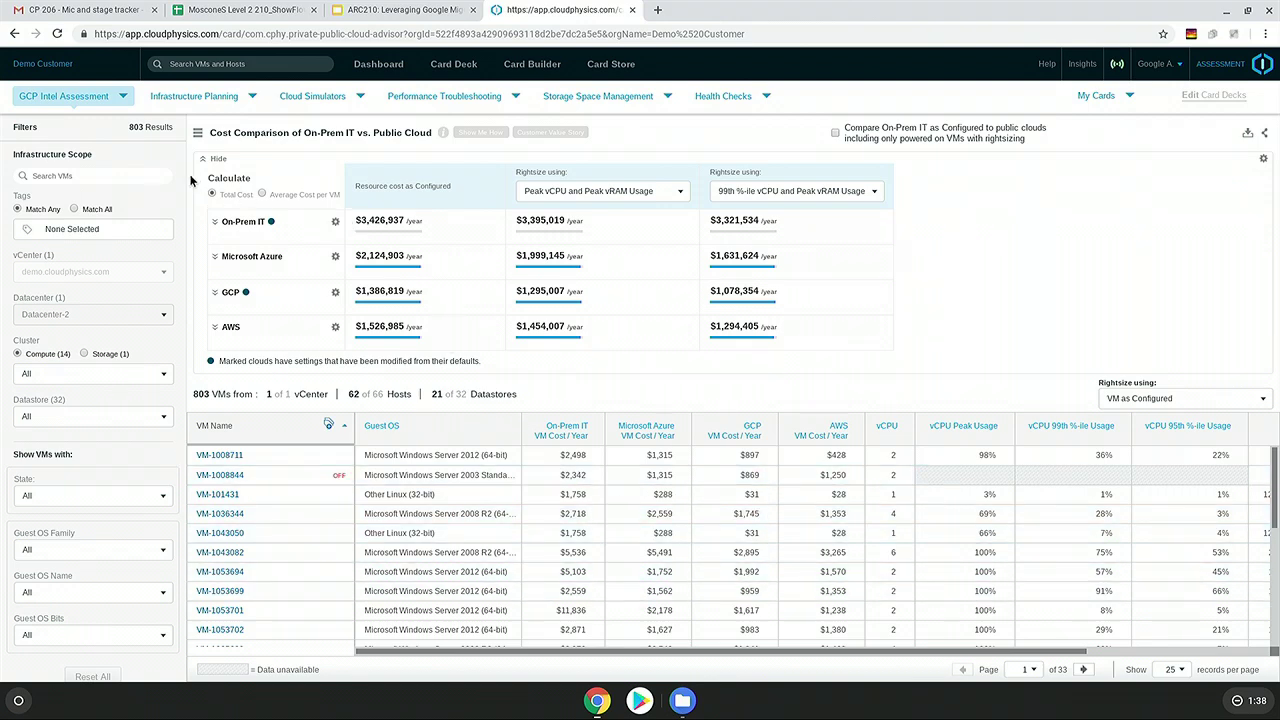
Filter the cost comparison to VMs tagged 'candidate', leaving 721 VMs
click(107, 235)
click(105, 235)
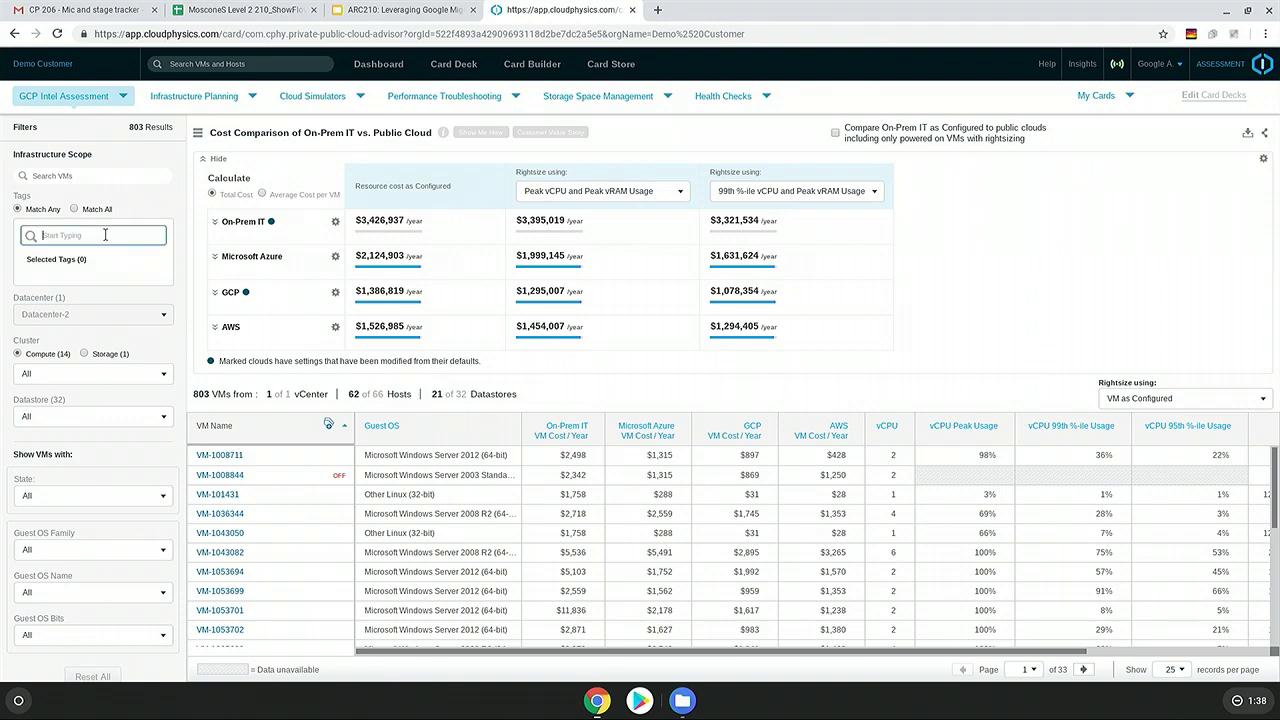
text(can)
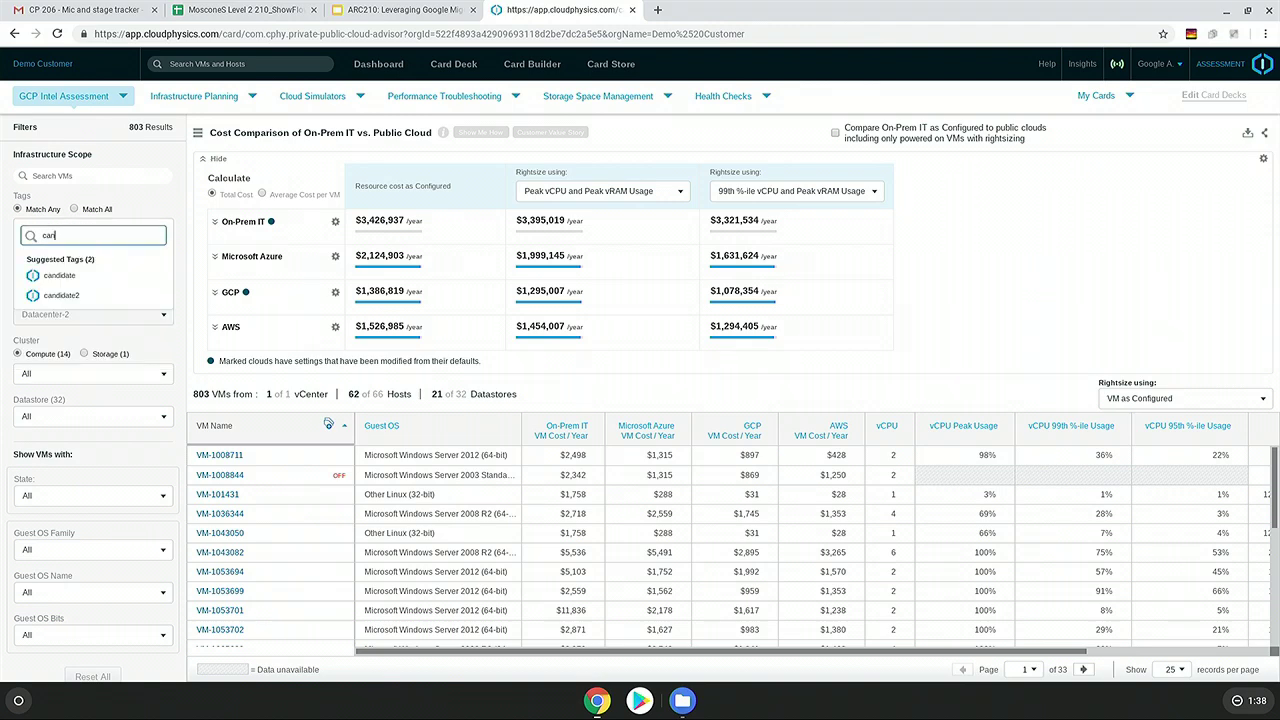
click(60, 277)
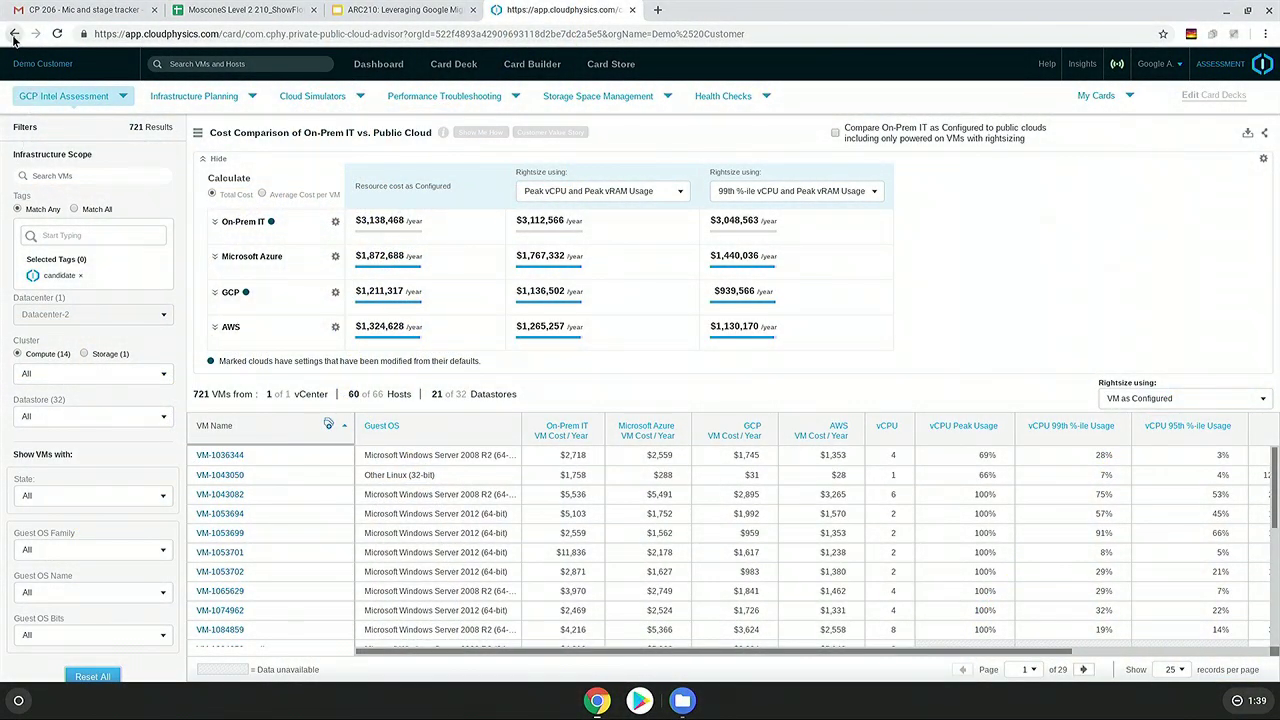
Leave the cost comparison and return to the GCP Intel Assessment card deck
click(14, 34)
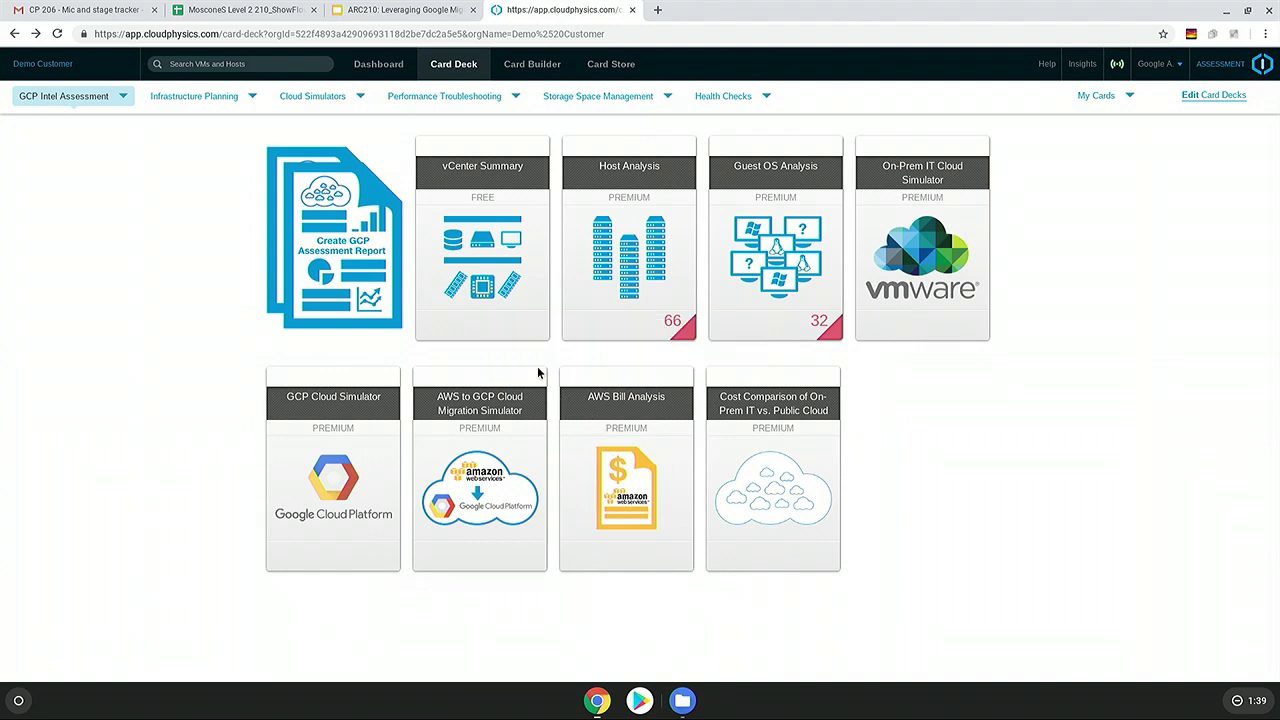
Generate a GCP Assessment Report for 803 VMs with default settings and scroll to its Scope of Assessment
click(374, 274)
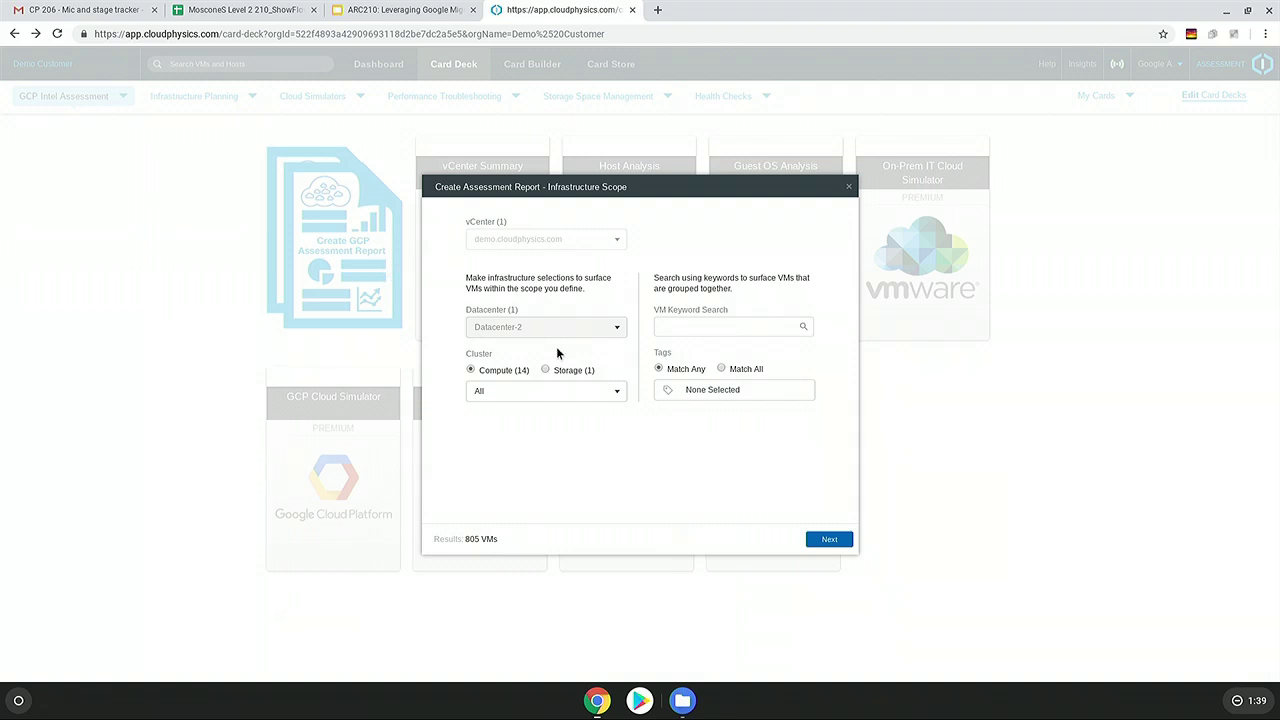
click(830, 540)
click(830, 540)
click(830, 540)
click(830, 540)
click(830, 540)
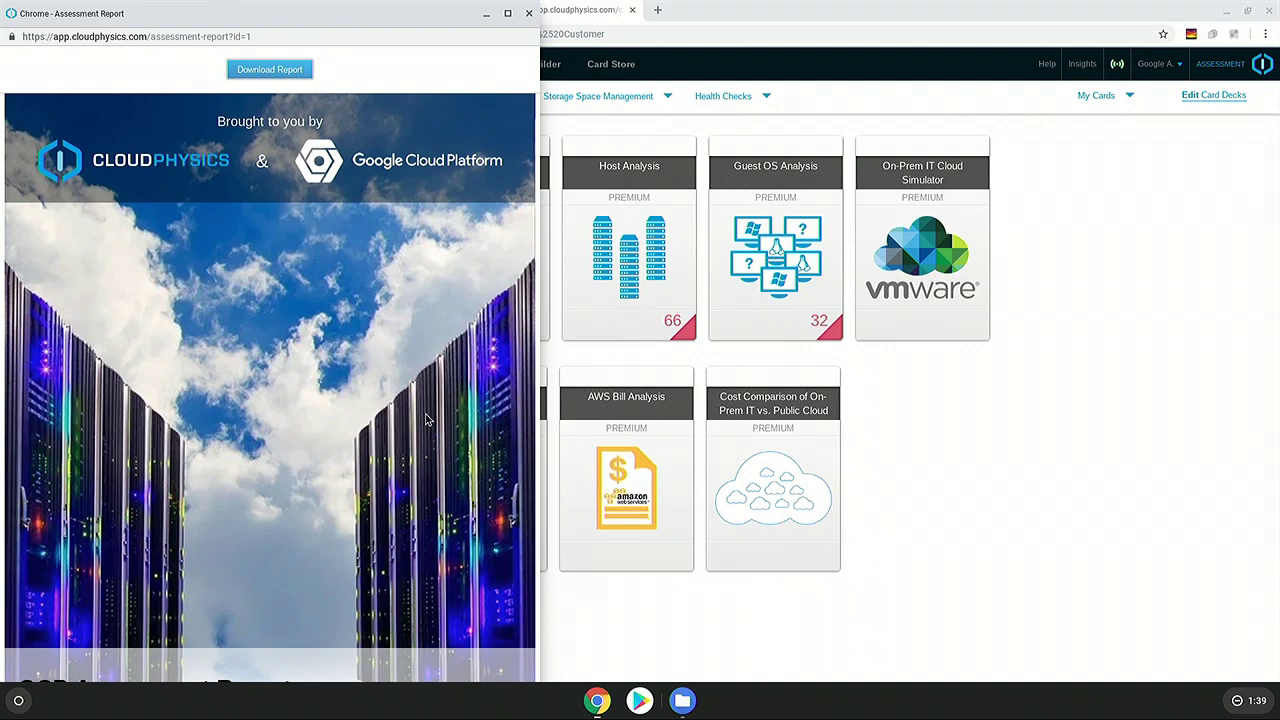
scroll(425, 419, down, 5)
scroll(425, 419, down, 3)
scroll(425, 419, down, 3)
scroll(425, 419, down, 2)
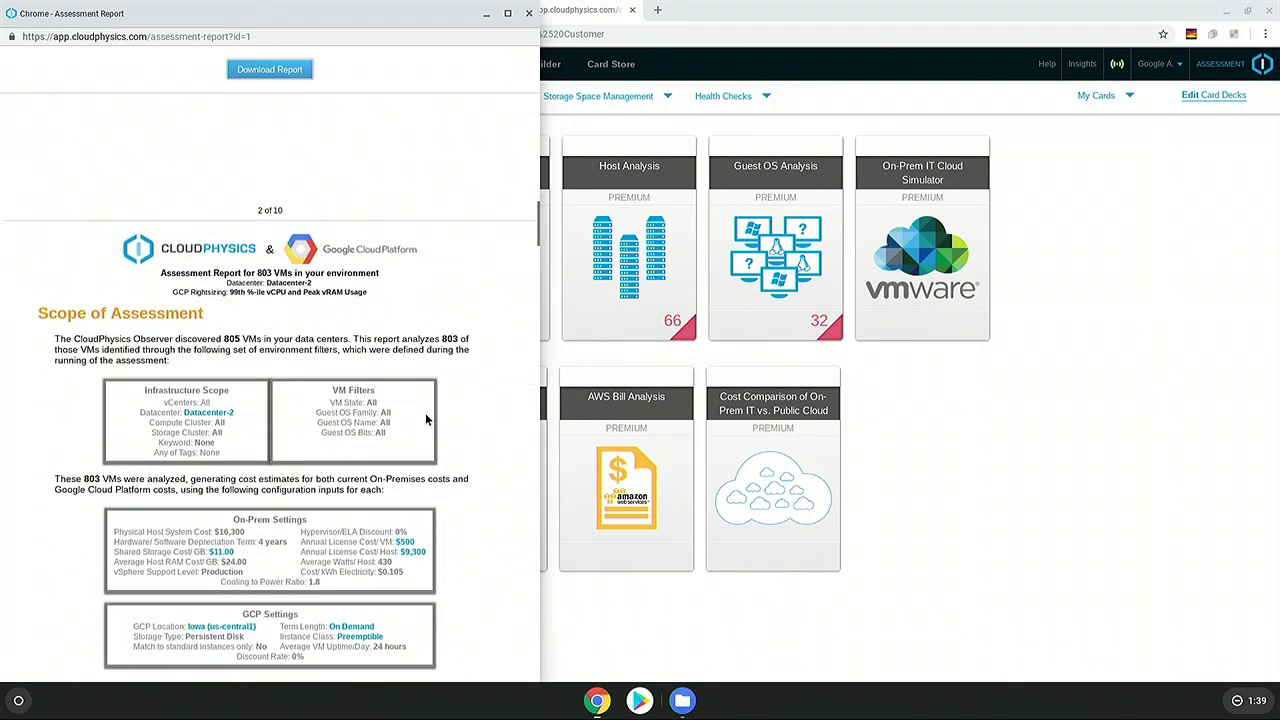